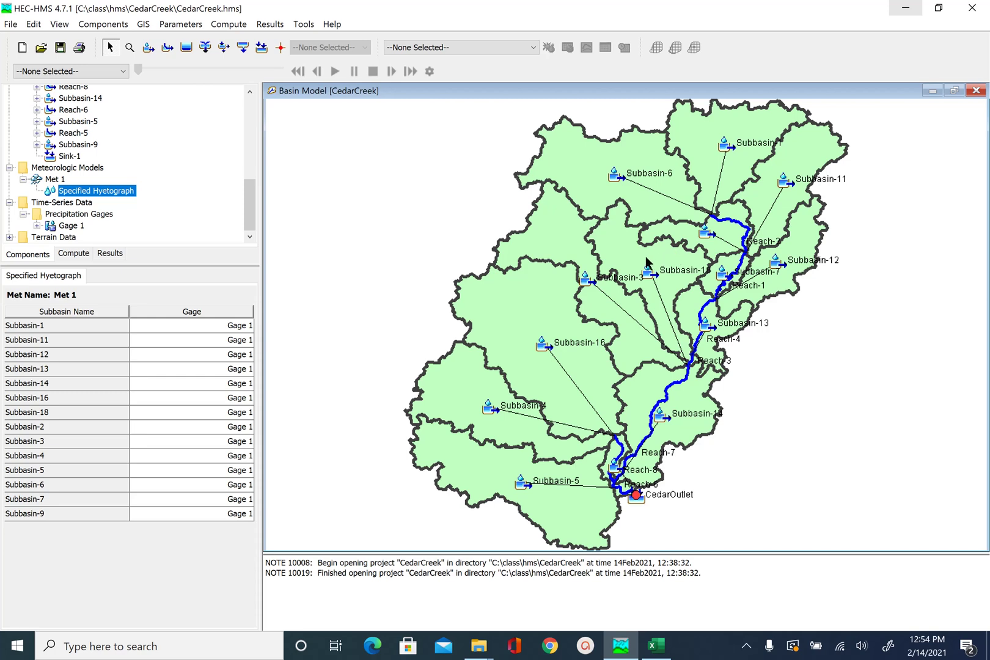
Create control specifications named Control 1 with the description "Simulation of 2005 FEB Event in Cedar Creek".
click(102, 25)
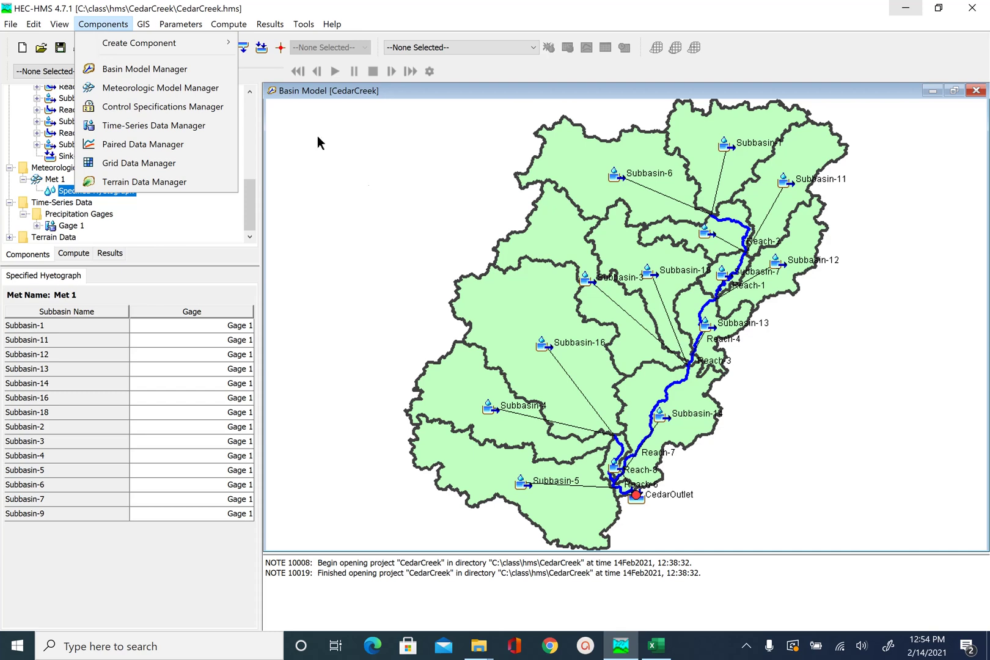
click(172, 107)
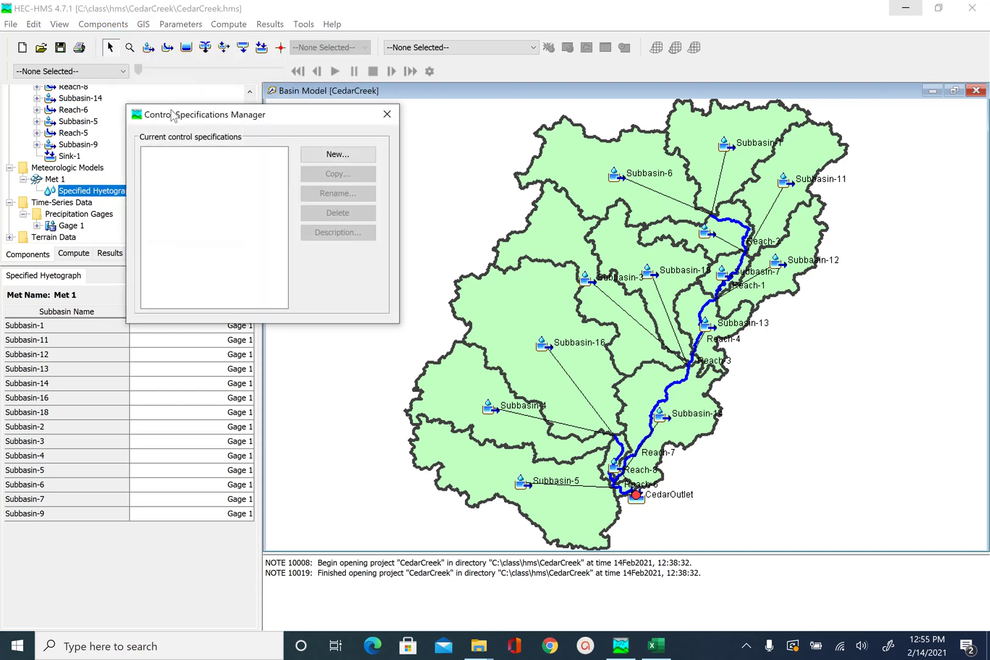
click(338, 155)
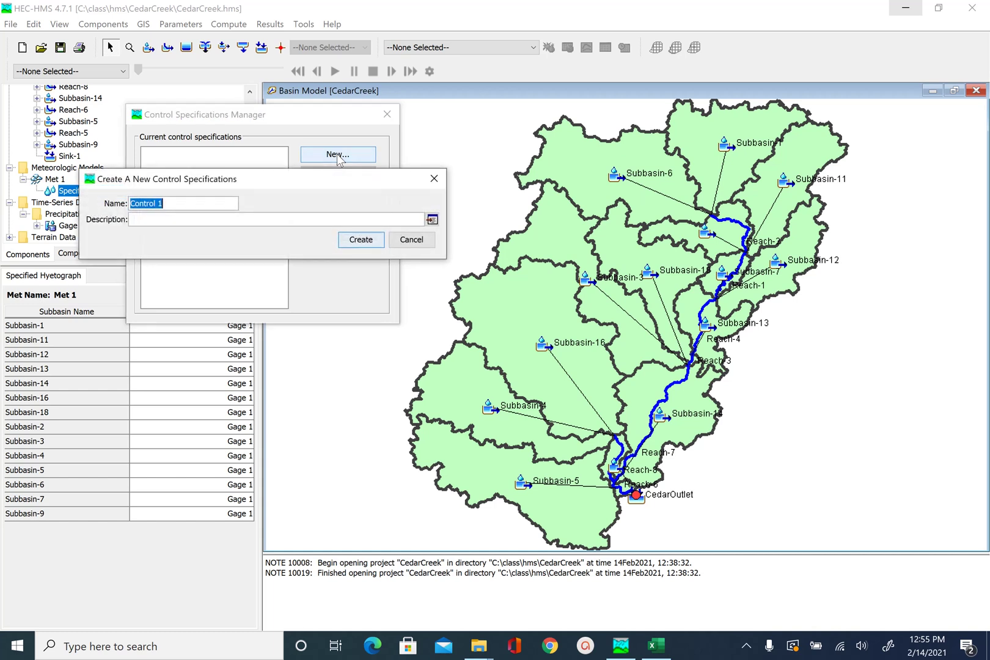
click(239, 220)
text(Simulatio)
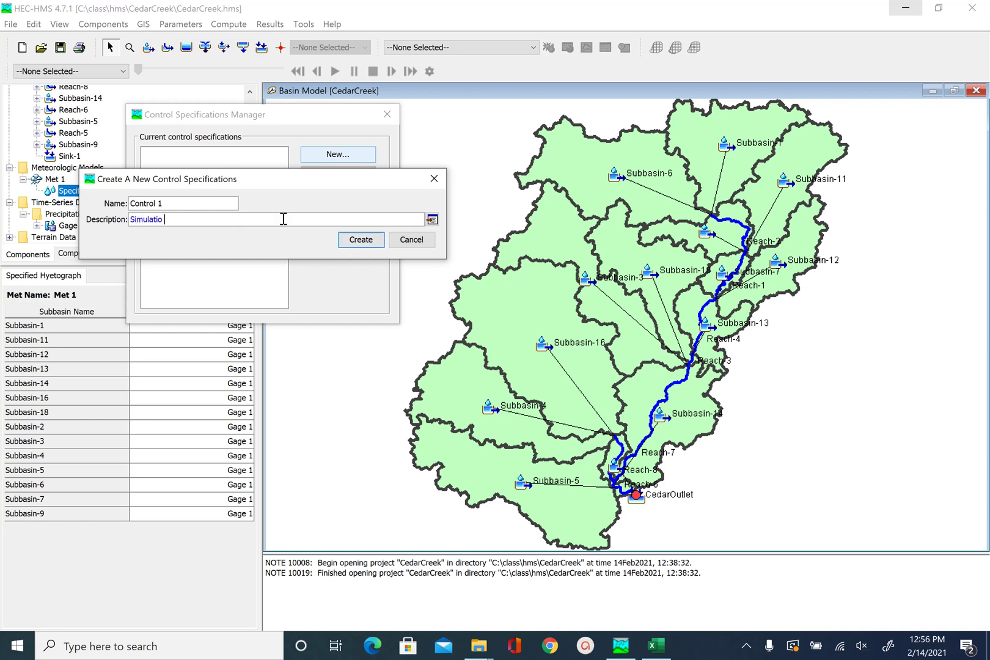
text(n of 2005 FEB Event in Cedar Creek)
click(361, 242)
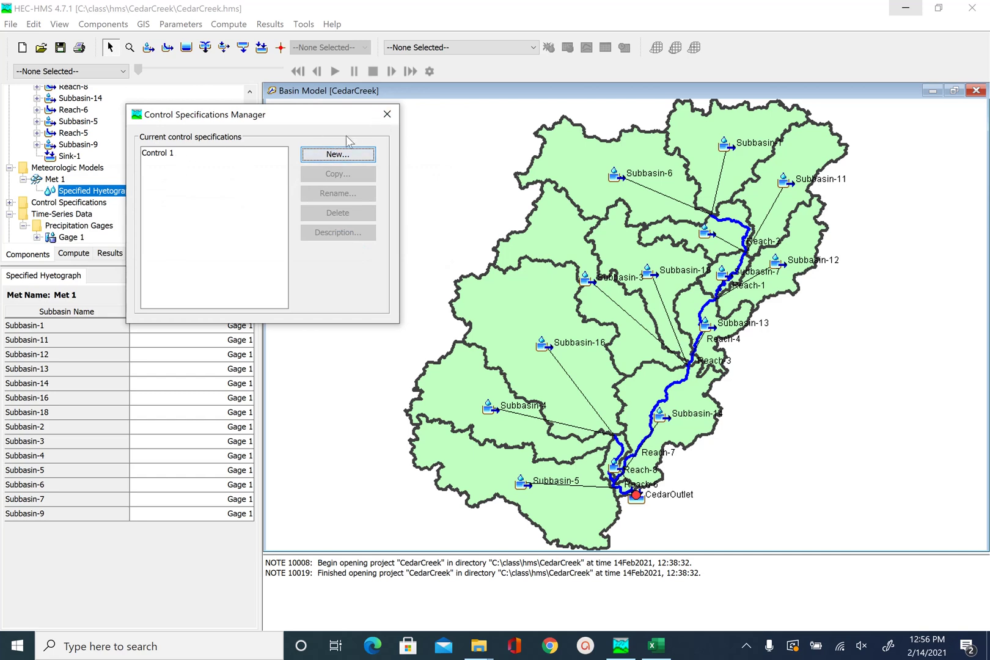
click(387, 117)
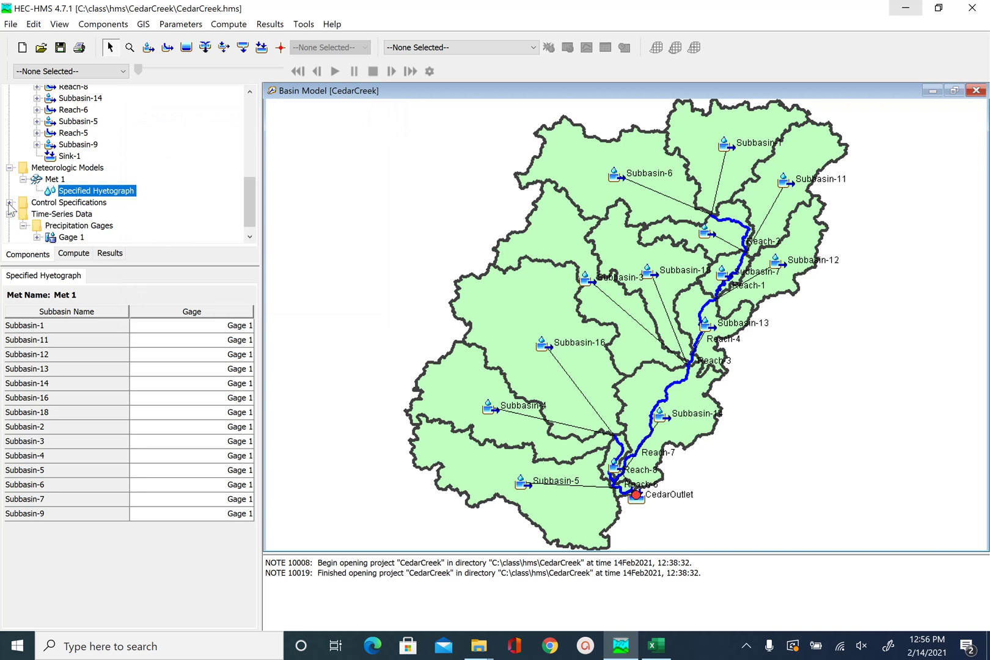
Set the start date of the Control 1 specifications to 21FEB2005 and the start time to 01:00.
drag(248, 200, 249, 208)
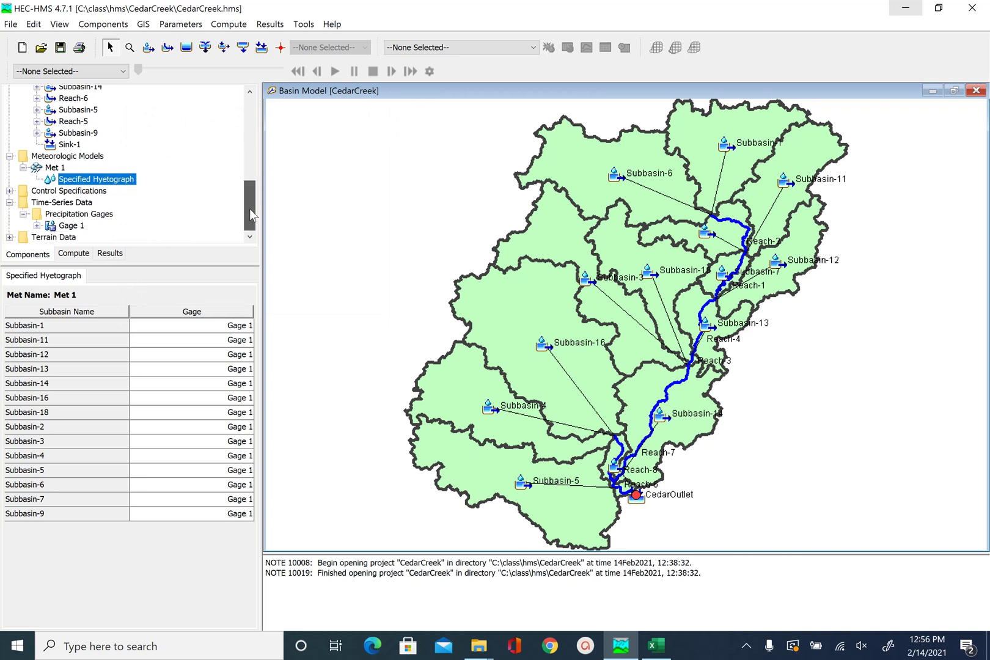
click(9, 191)
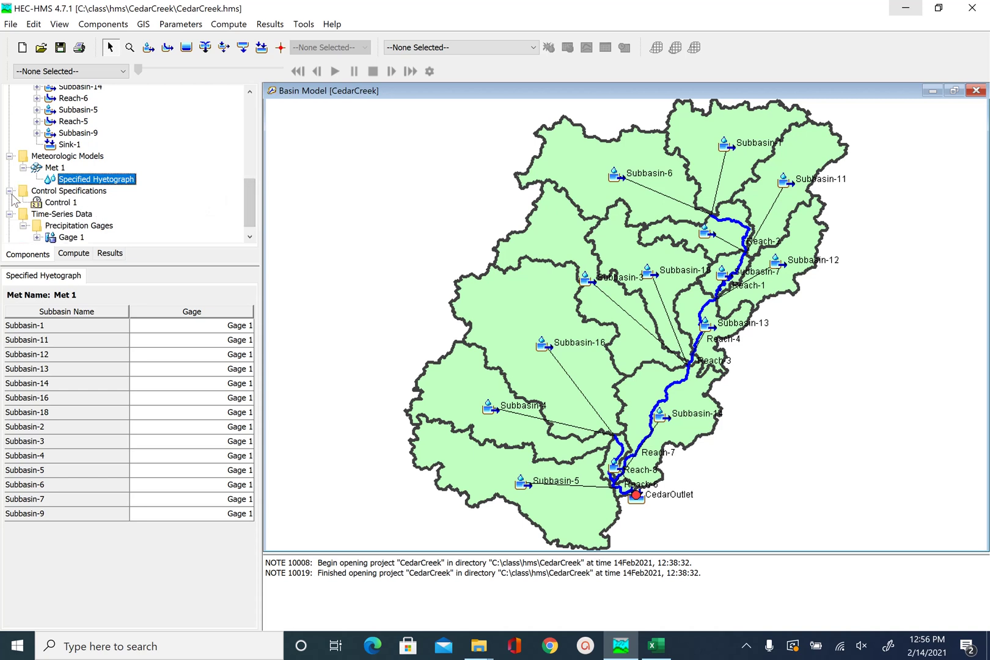
click(61, 202)
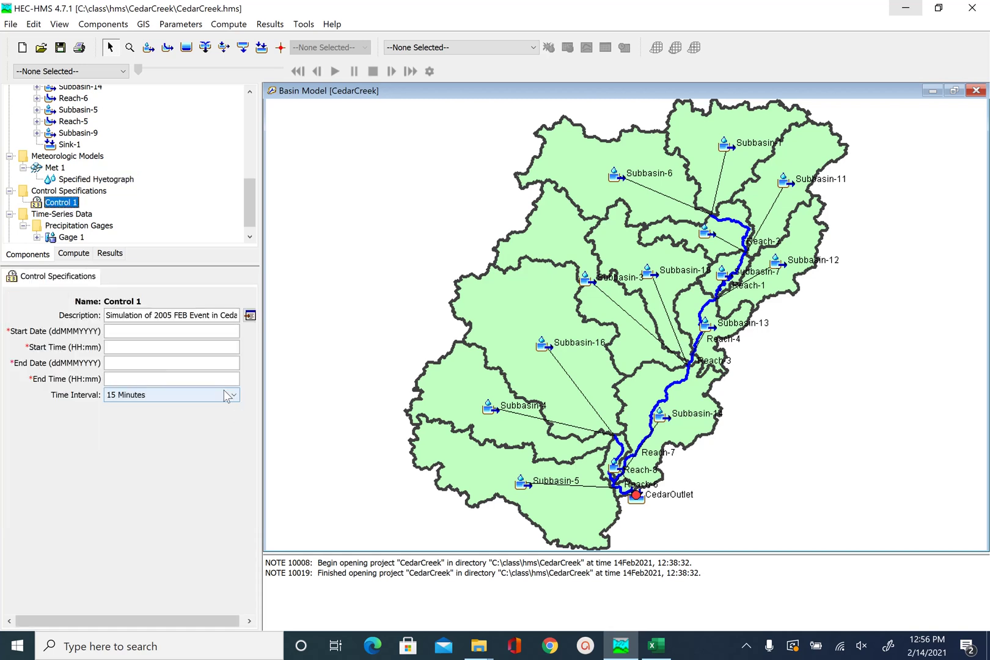
click(161, 330)
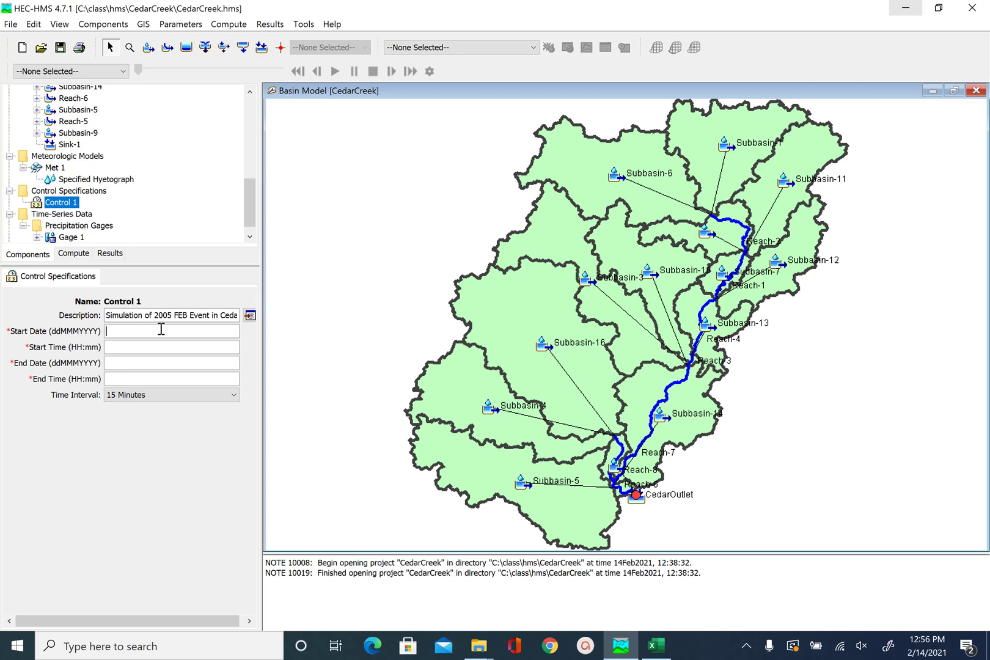
text(@!FEB200521FEB)
drag(170, 331, 15, 330)
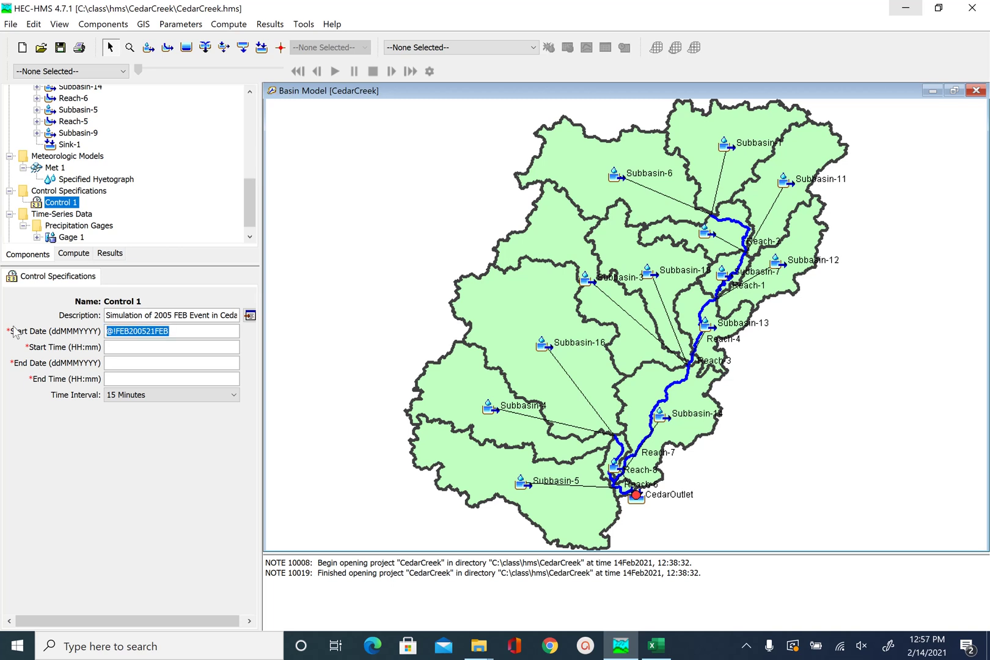
text(21FE)
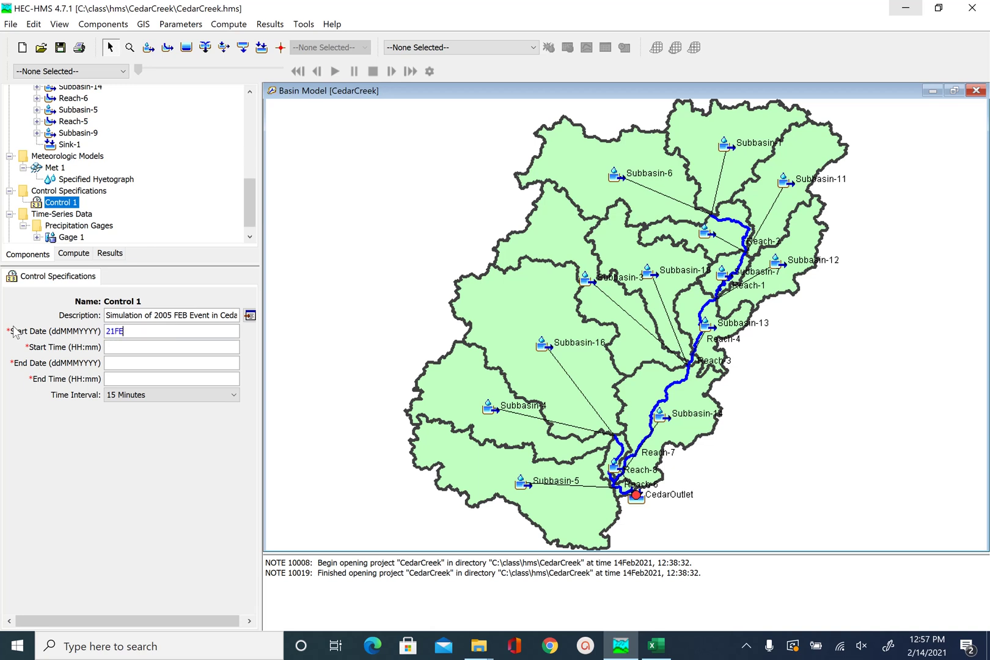
text(B2005)
click(123, 347)
text(01:00)
Switch to the cedar_observed workbook in Excel, look up the last timestamp in column A, and return to HEC-HMS.
click(157, 366)
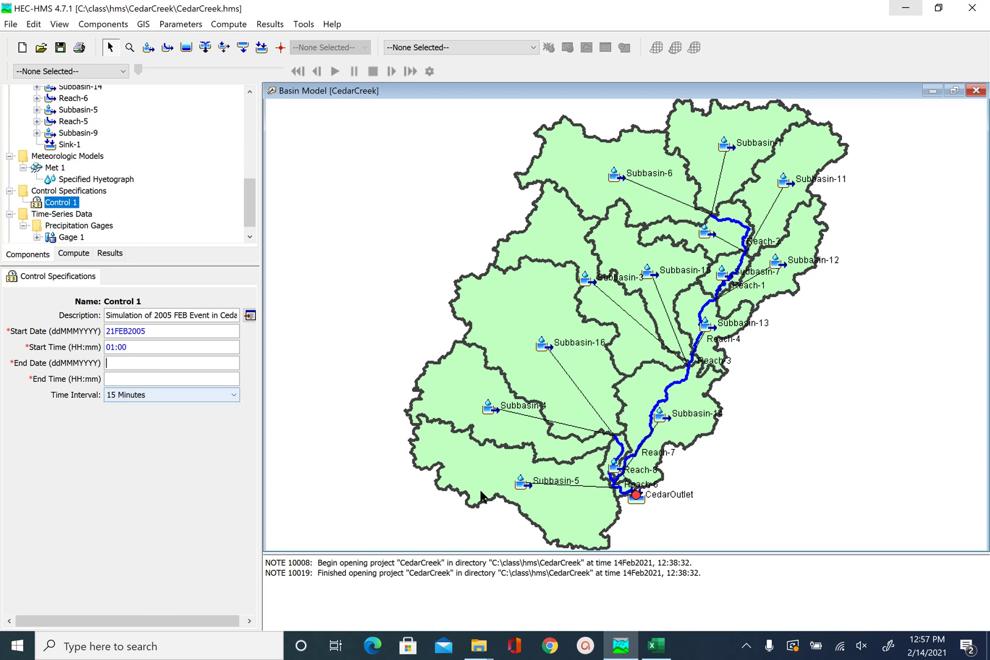
click(666, 653)
scroll(417, 444, up, 5)
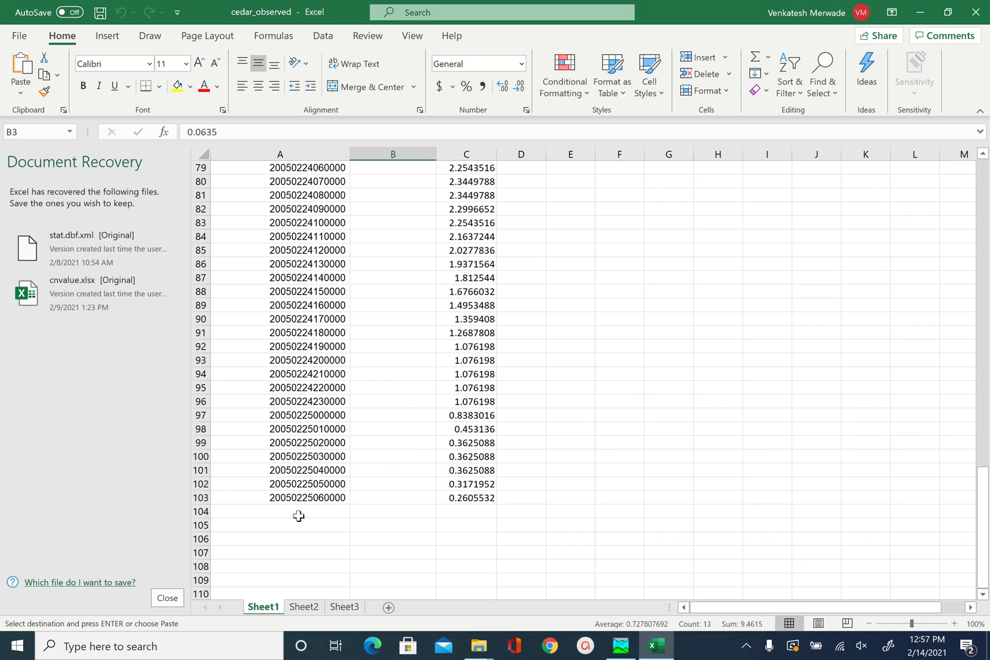
scroll(299, 517, down, 4)
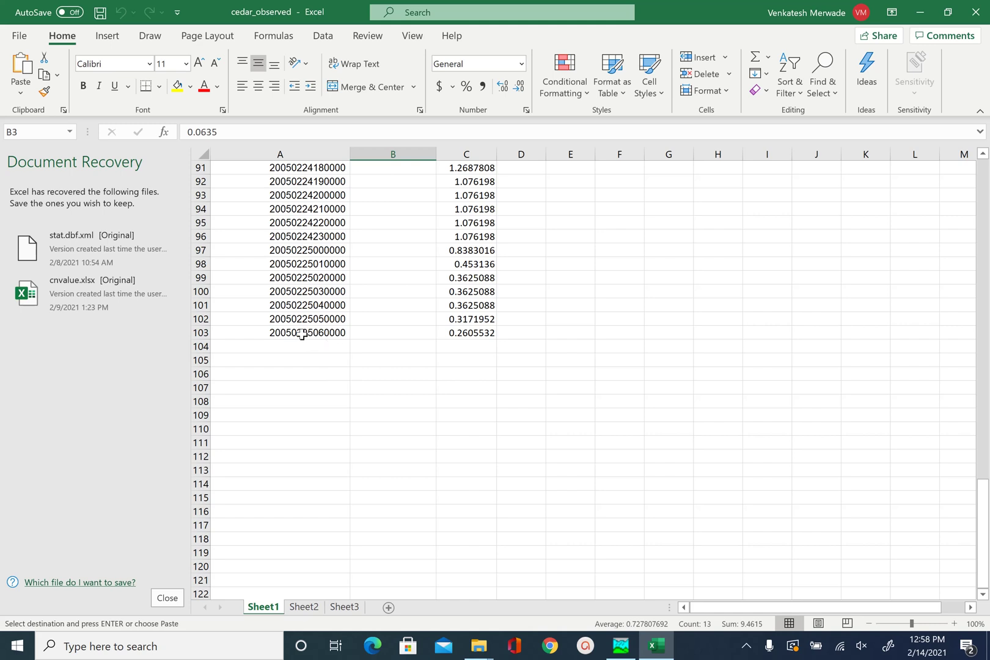
click(308, 335)
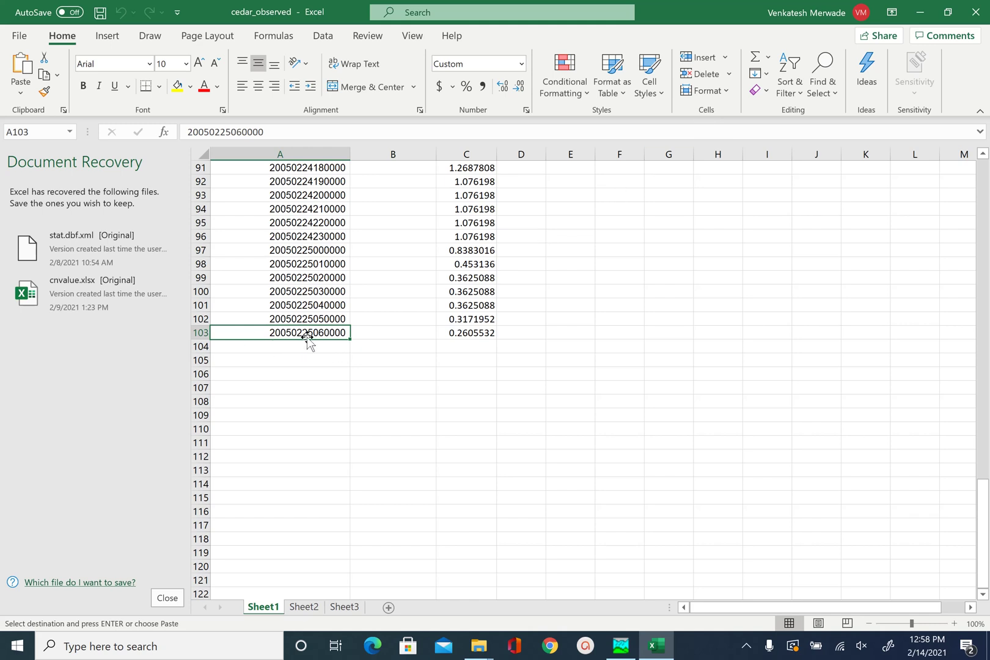
click(920, 13)
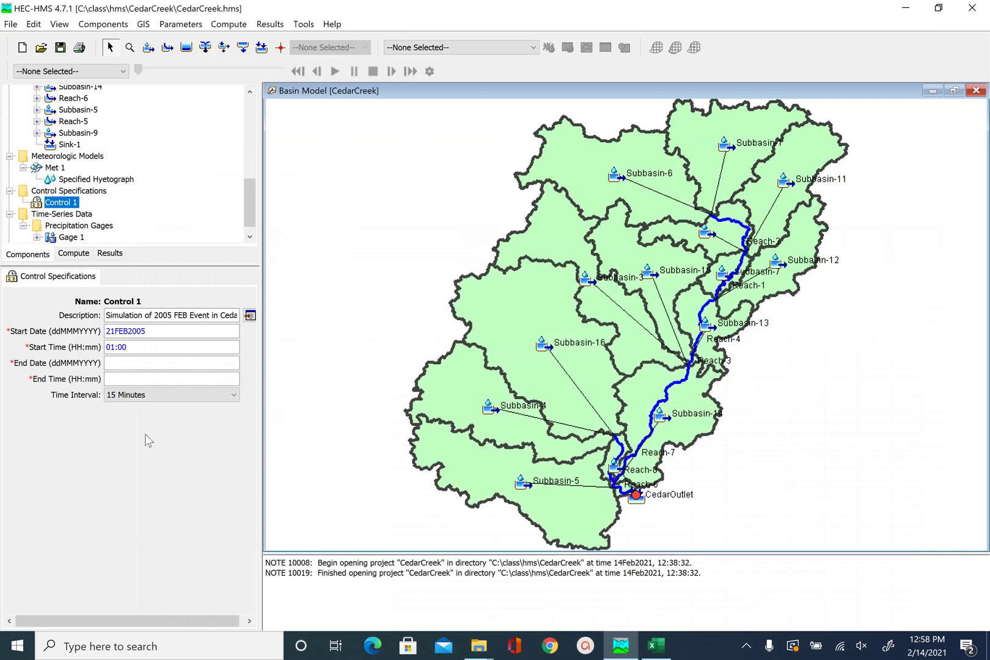
Set the end date of Control 1 to 25FEB2005 and the end time to 06:00.
click(186, 362)
text(25FEB2005)
key(Tab)
text(06:00)
Set the time interval of Control 1 to 10 Minutes and save the project.
click(223, 399)
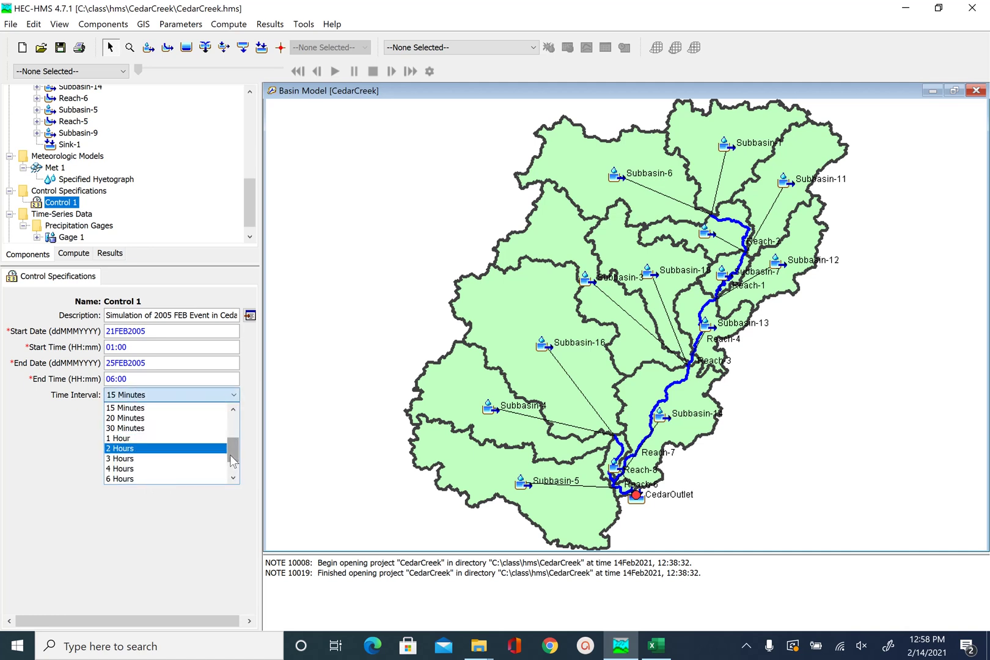
scroll(233, 454, up, 1)
click(130, 428)
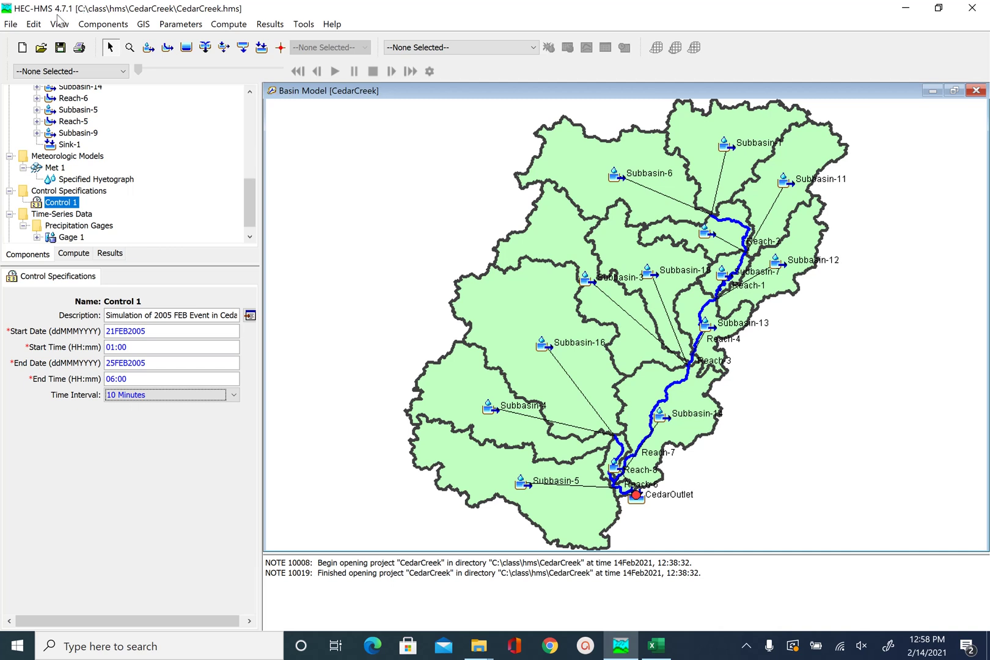
click(60, 48)
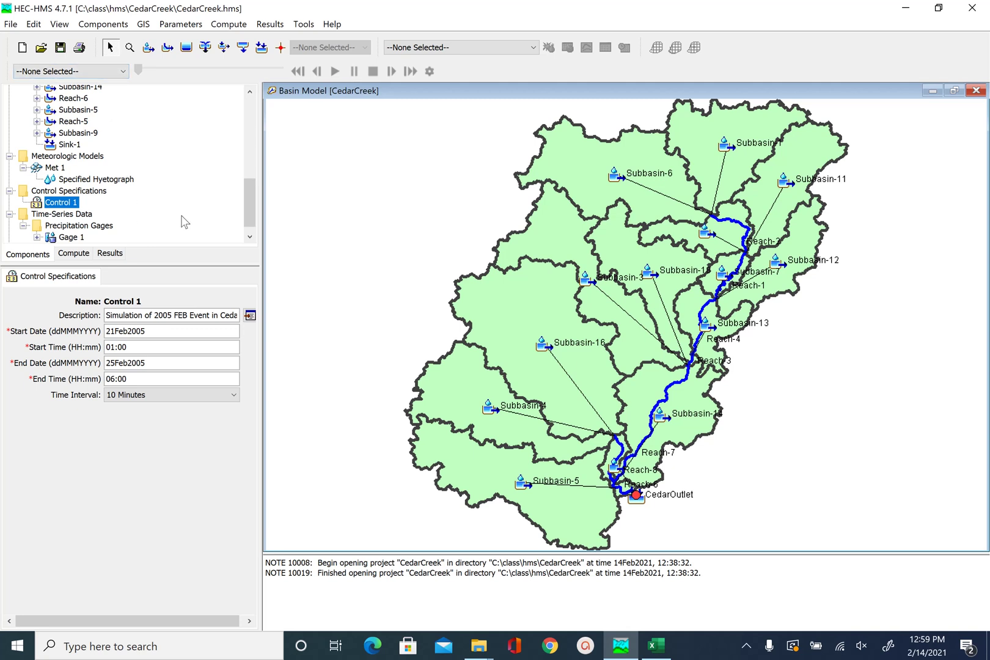
Create simulation run Run 1 from basin model CedarCreek, meteorologic model Met 1 and control specifications Control 1.
click(245, 205)
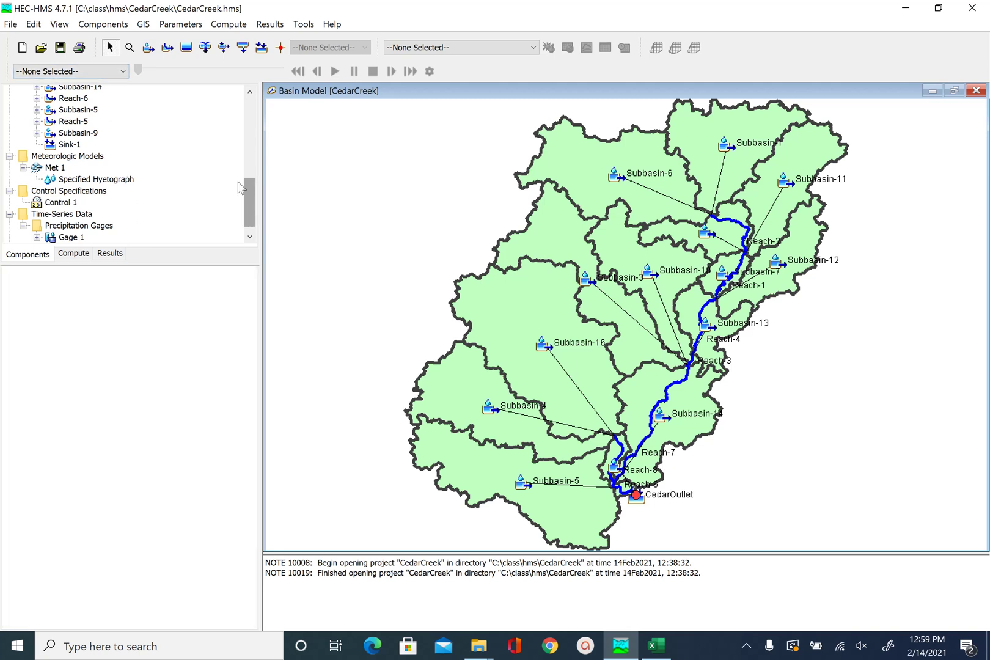
click(230, 26)
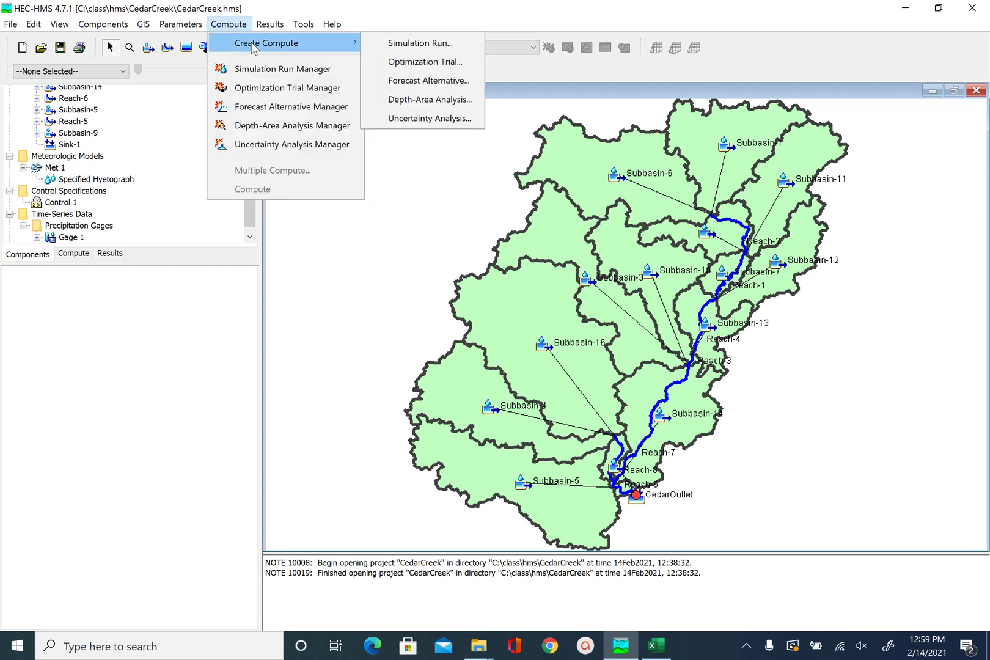
click(410, 47)
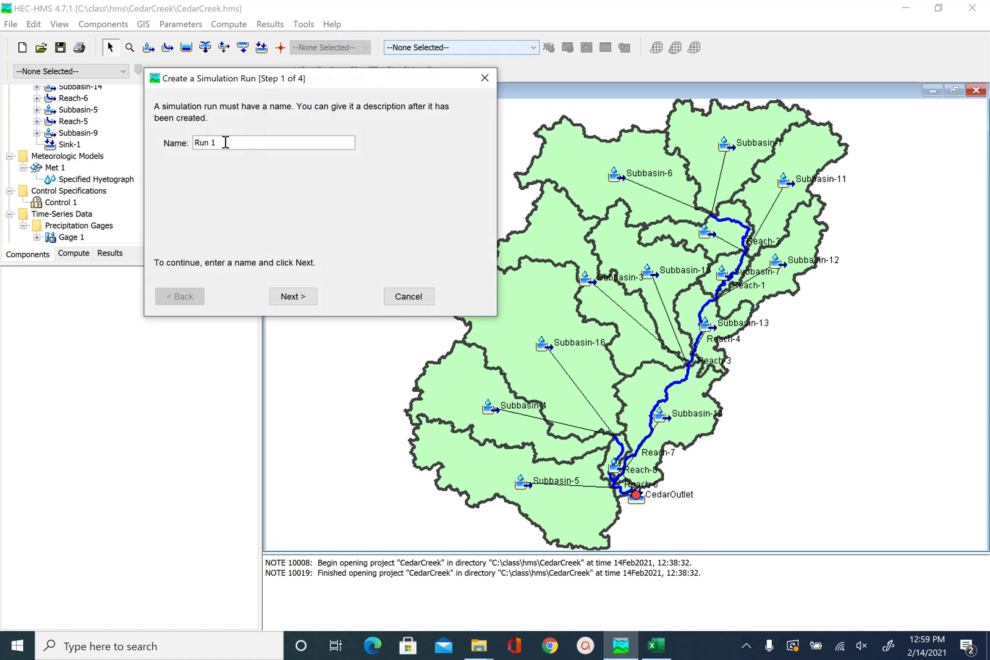
click(296, 299)
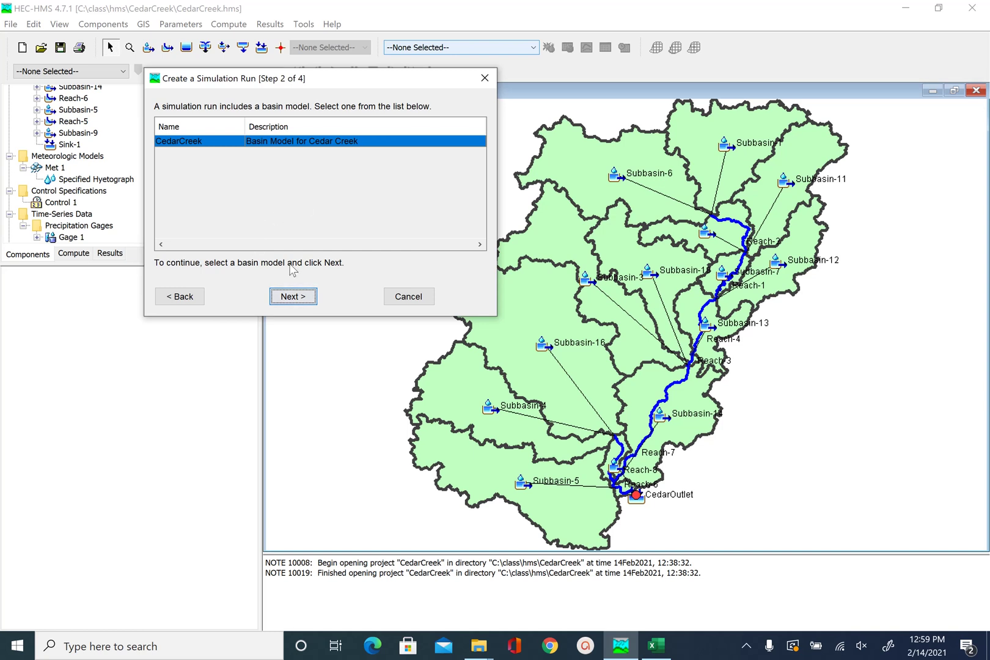
click(291, 297)
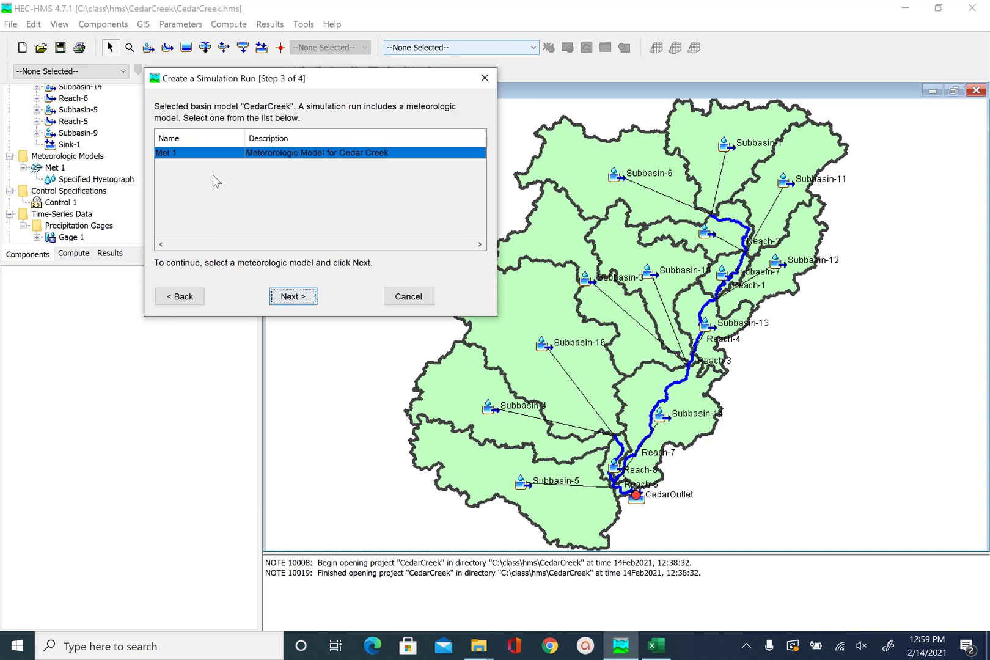
click(296, 296)
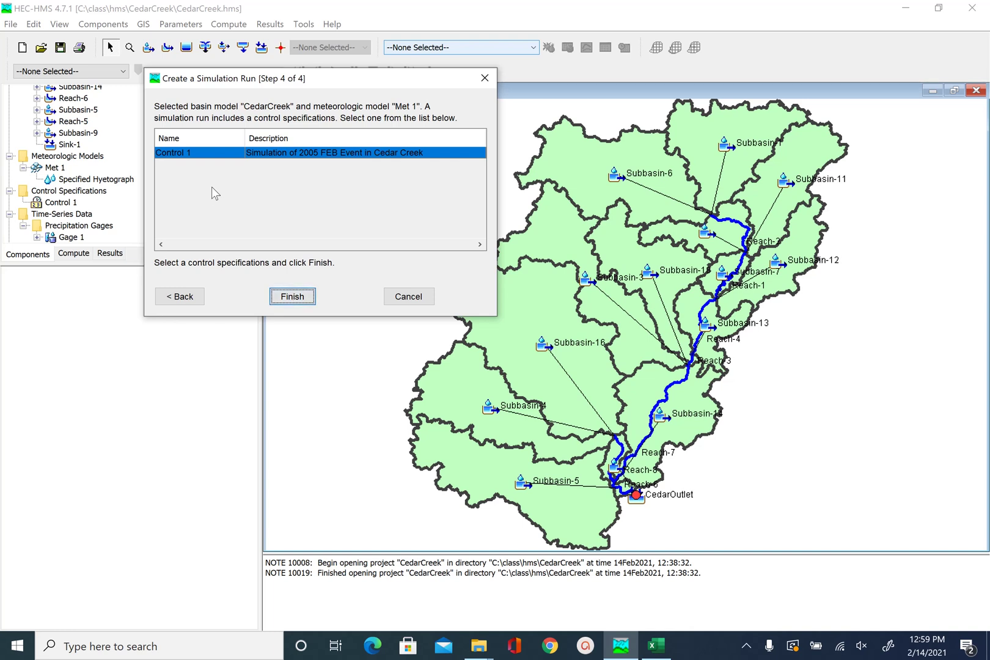
click(304, 299)
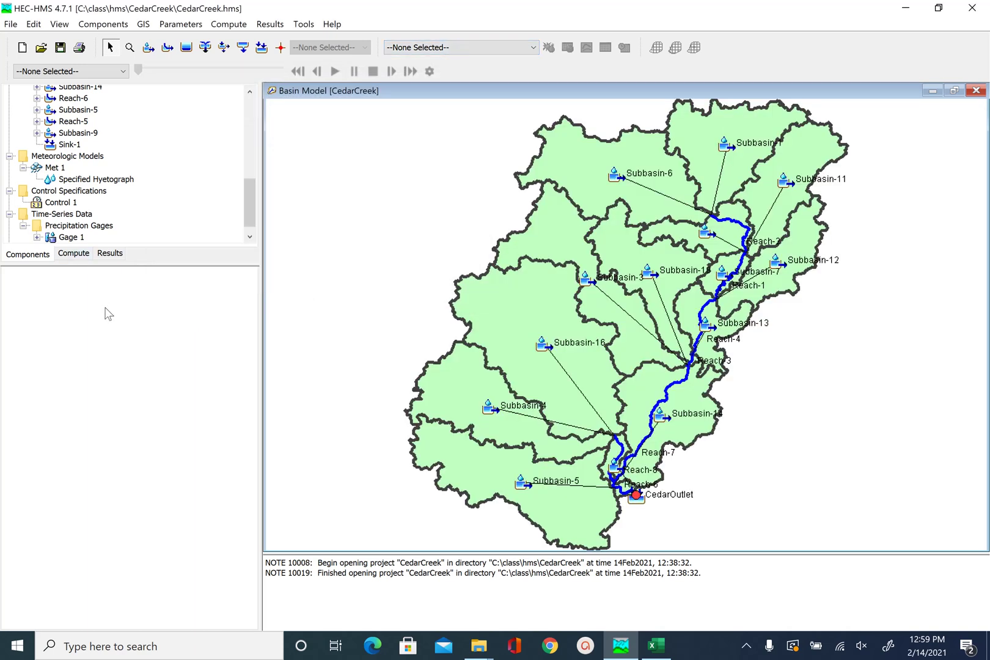
Select Run 1 among the simulation runs and compute it.
click(75, 254)
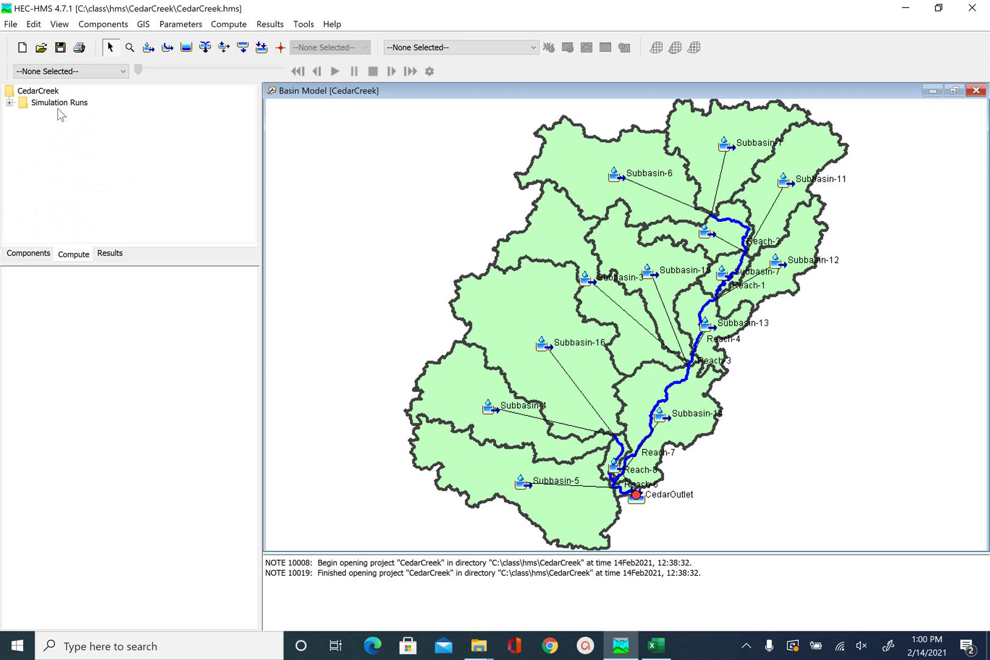
click(9, 102)
click(54, 115)
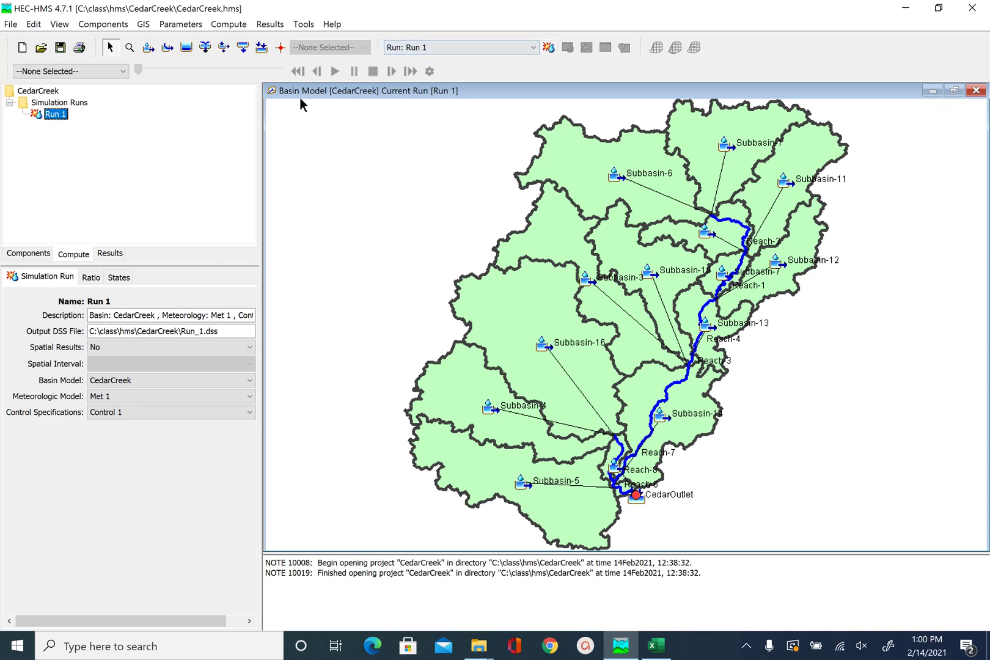
click(236, 28)
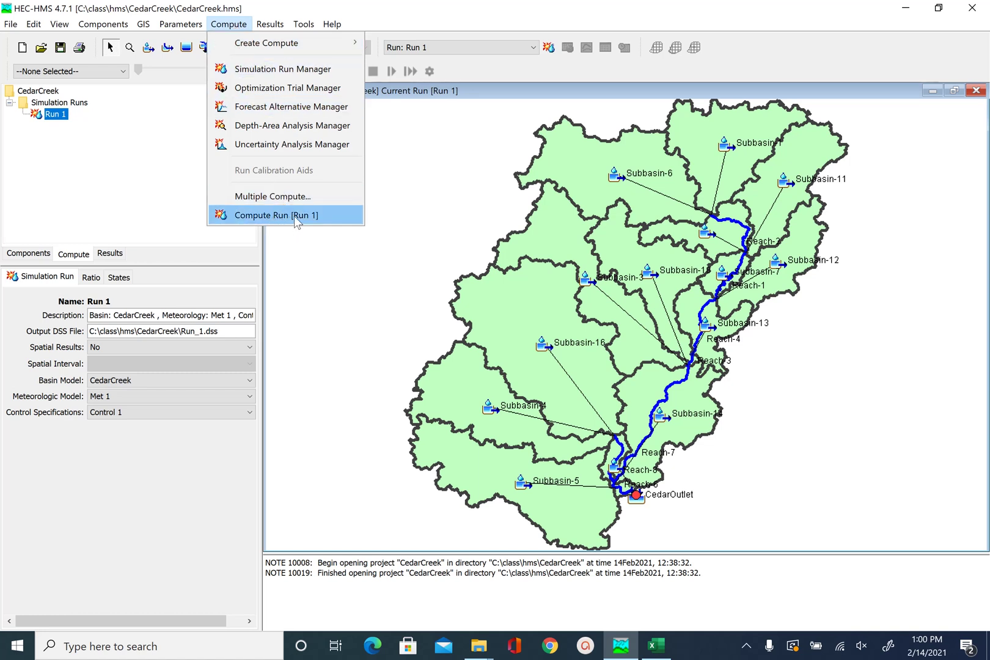
click(500, 4)
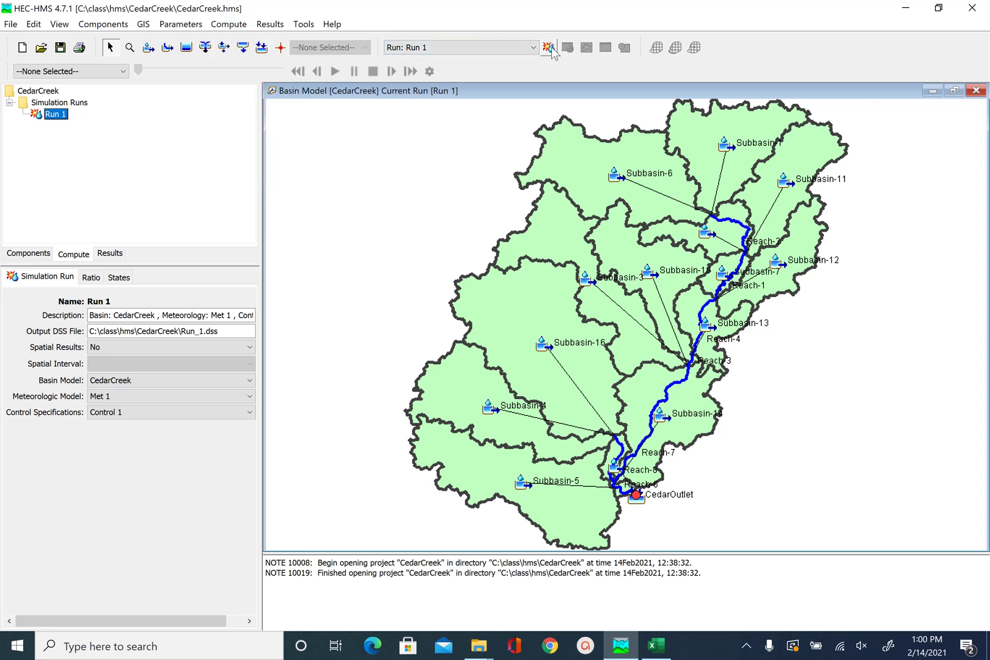
click(549, 47)
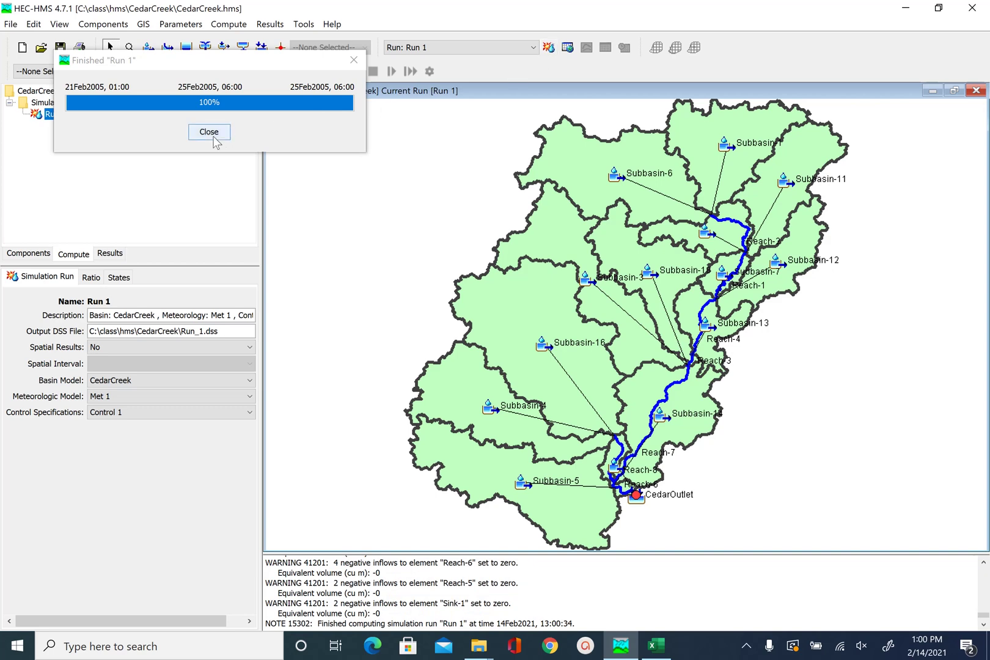
Enlarge the message log to review the notes and warnings of Run 1, dismiss the compute progress window and save the project.
drag(639, 553, 631, 445)
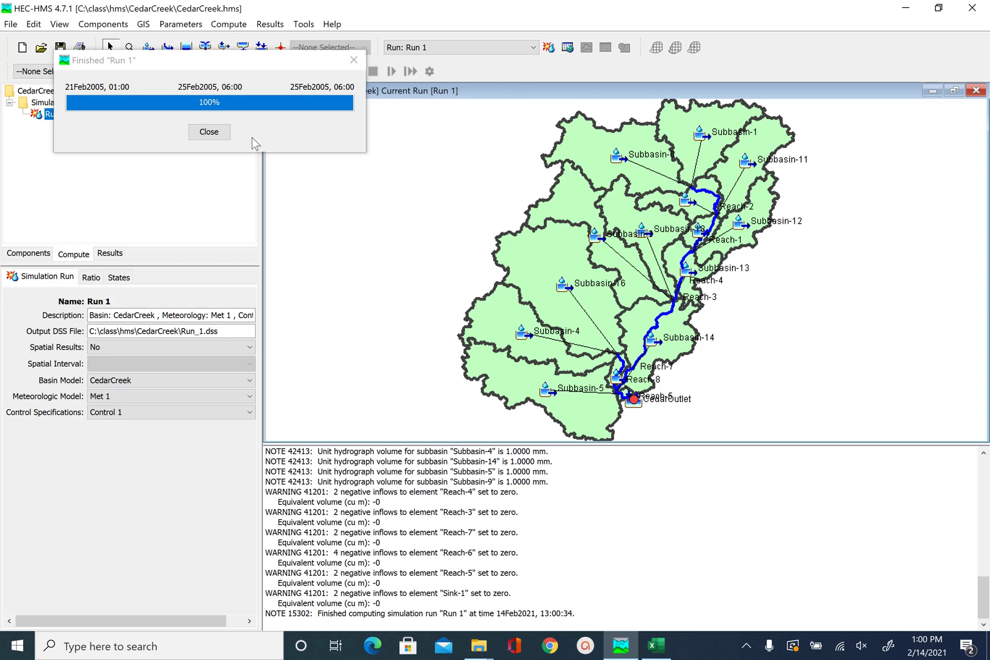
scroll(574, 551, up, 5)
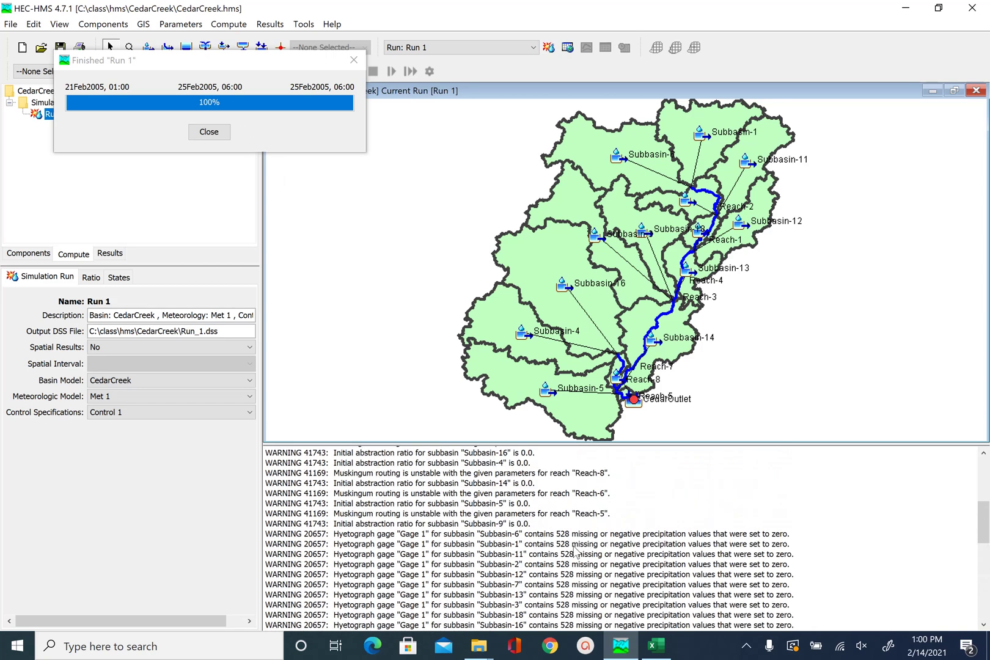
scroll(569, 547, down, 5)
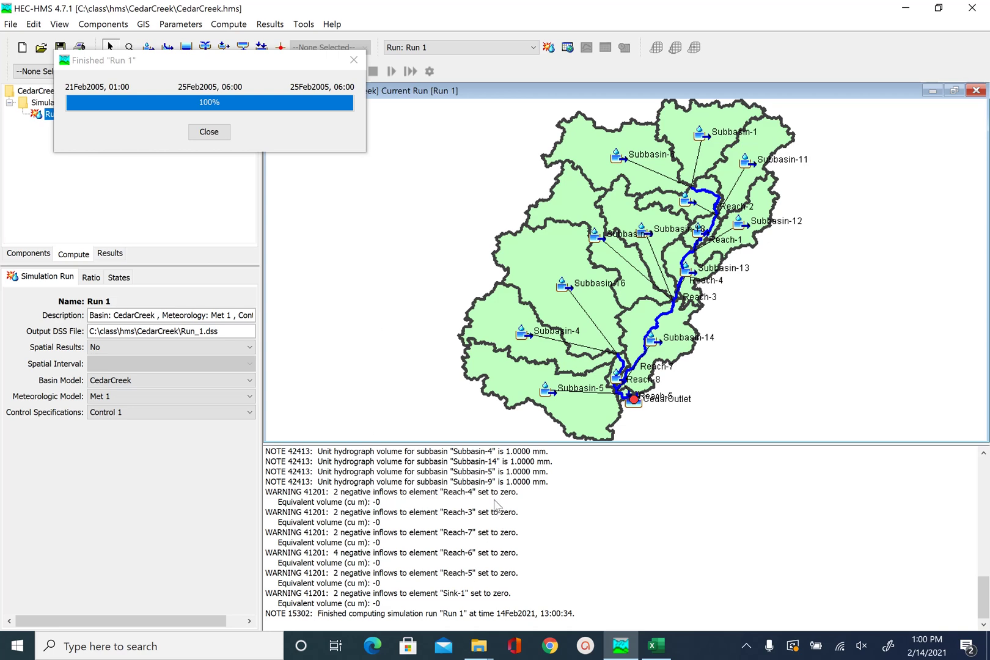
scroll(495, 505, up, 15)
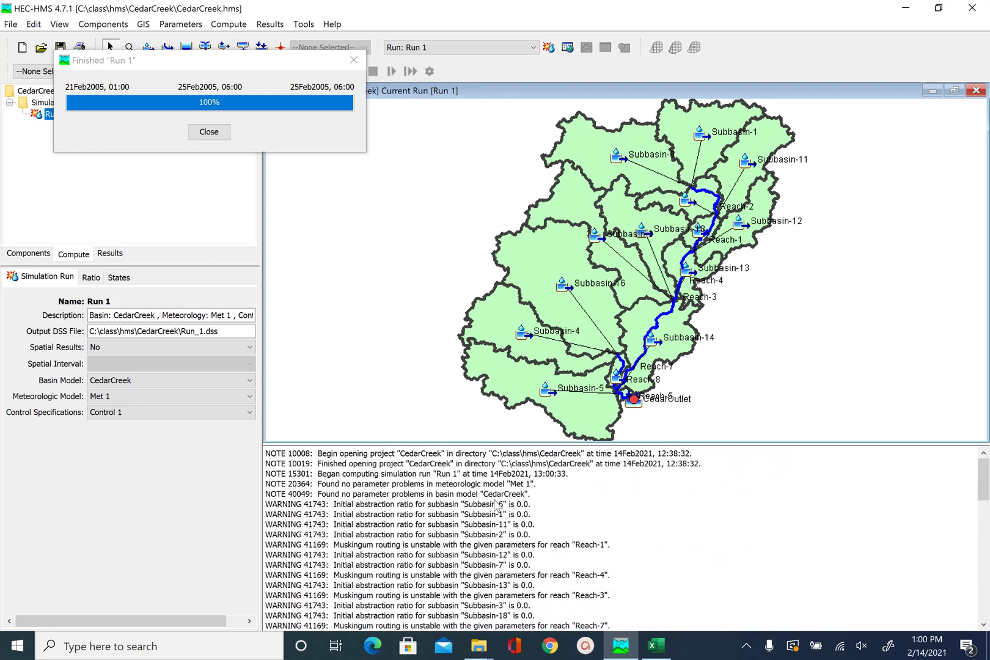
scroll(497, 505, down, 6)
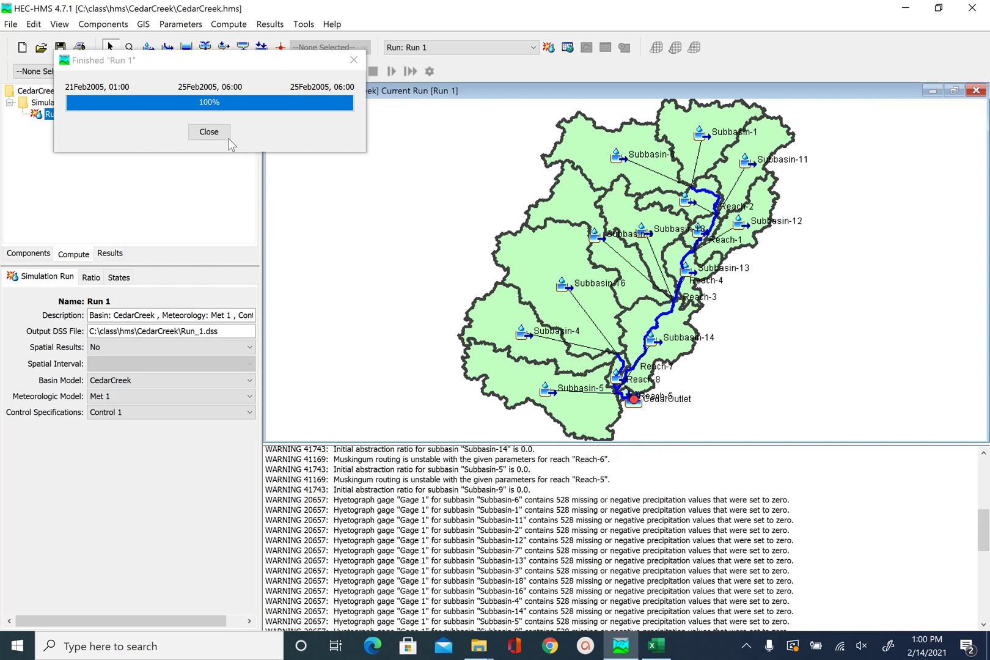
click(209, 132)
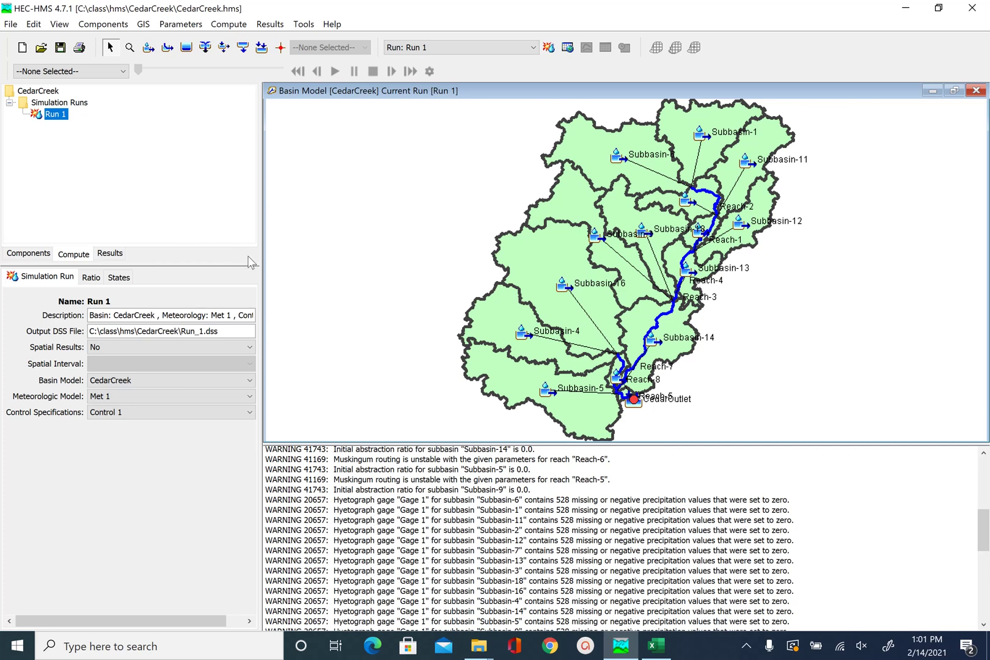
click(60, 51)
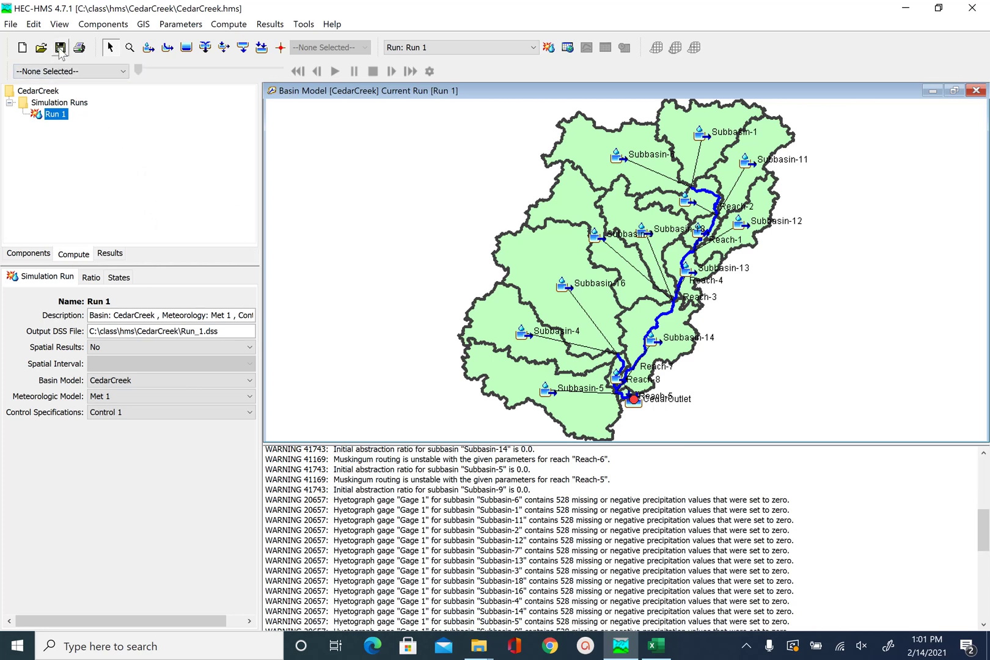